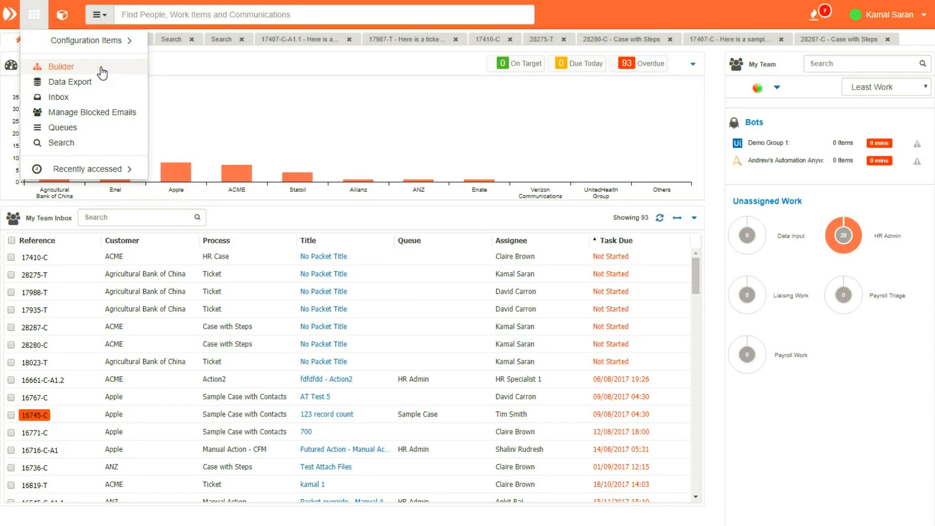
- Open Builder and select the Compensation & Benefits service line
click(65, 66)
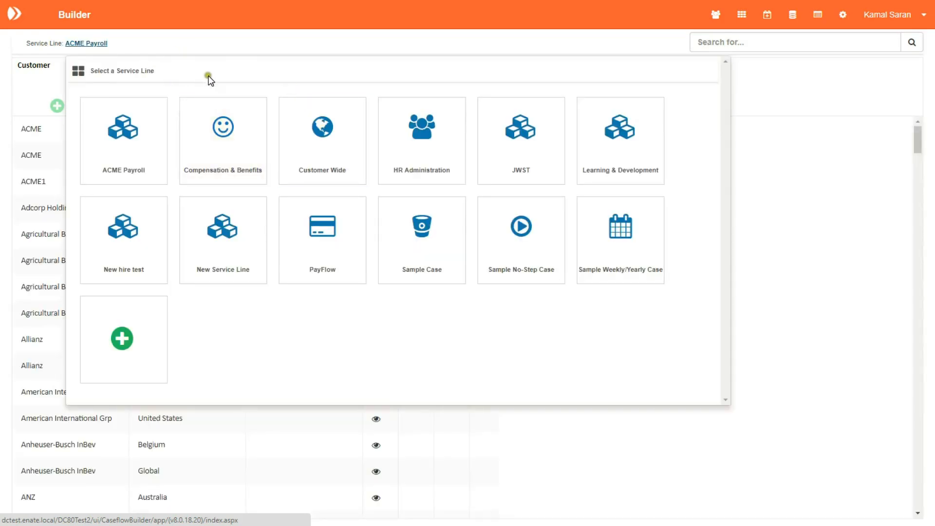
click(228, 135)
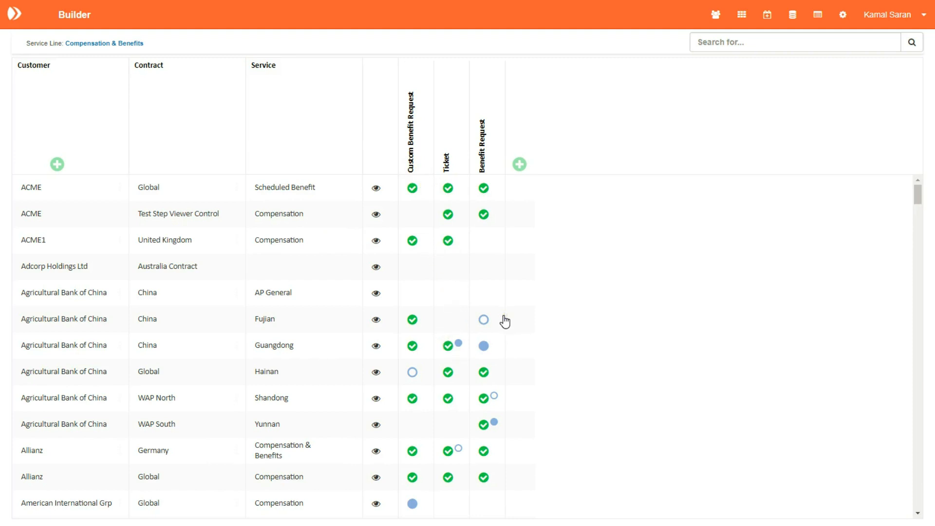
- Search the customer grid for "agr" and filter it to Agricultural Bank of China
click(734, 44)
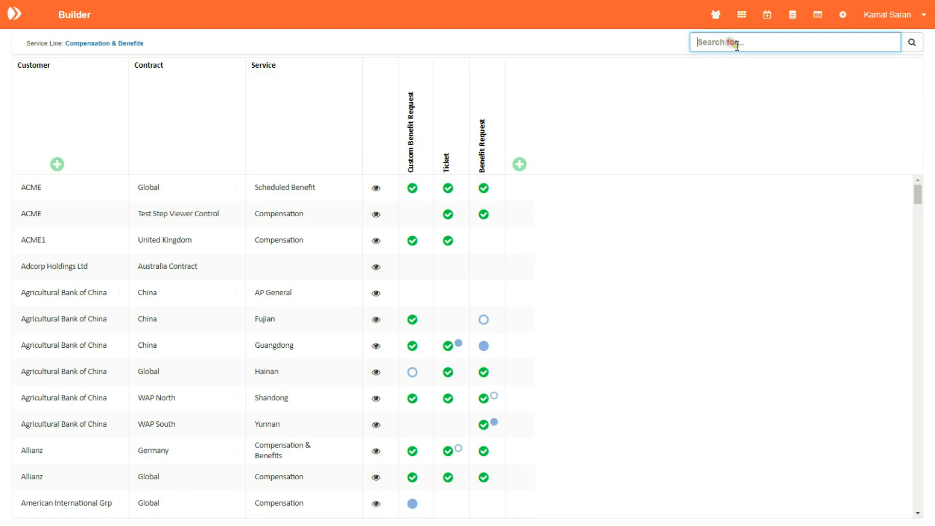
text(agr)
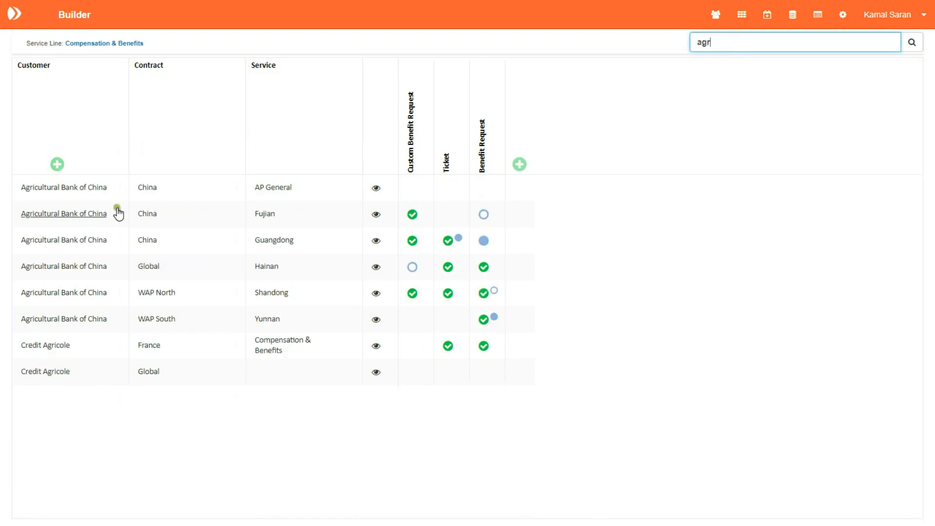
click(89, 293)
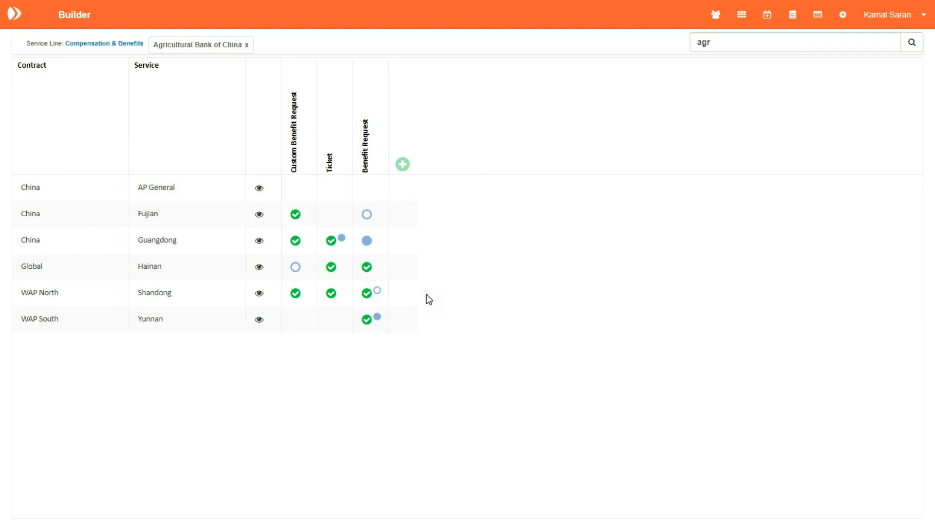
- View the HR Administration service line's grid and return to Compensation & Benefits
click(118, 43)
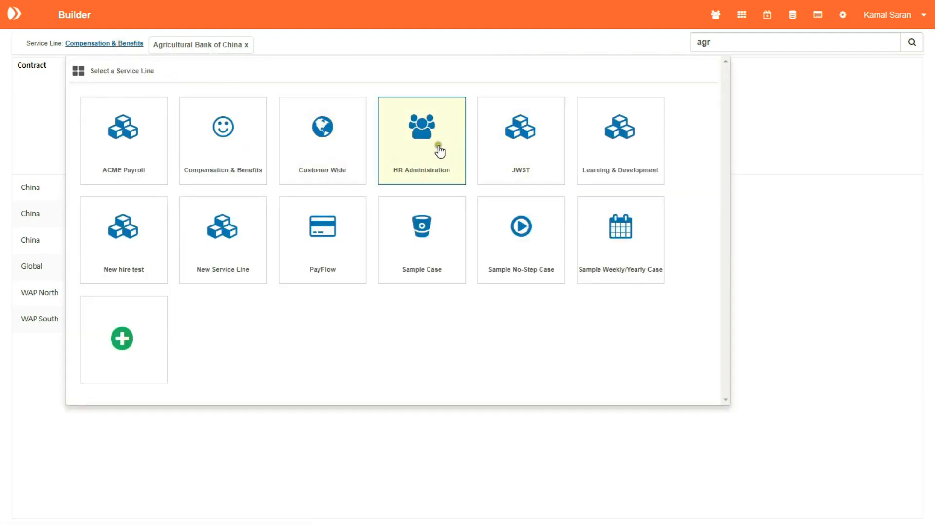
click(422, 146)
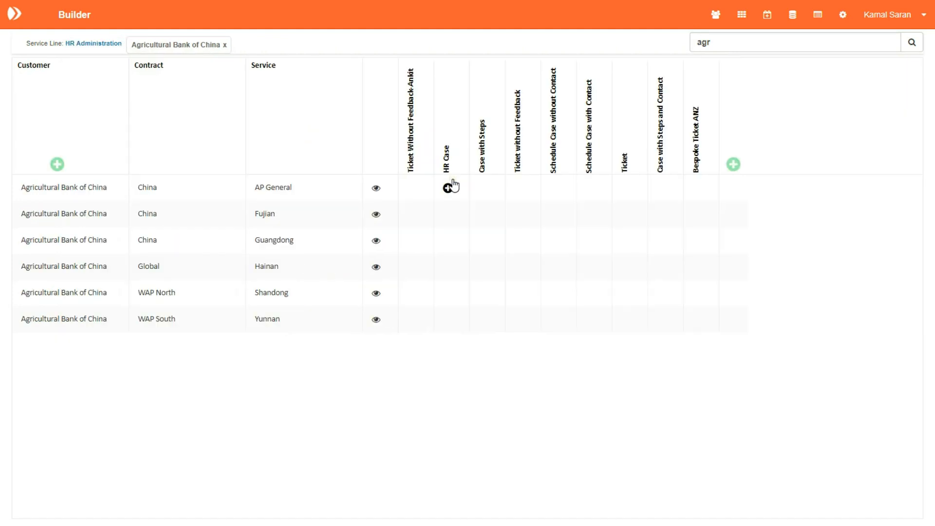
click(91, 44)
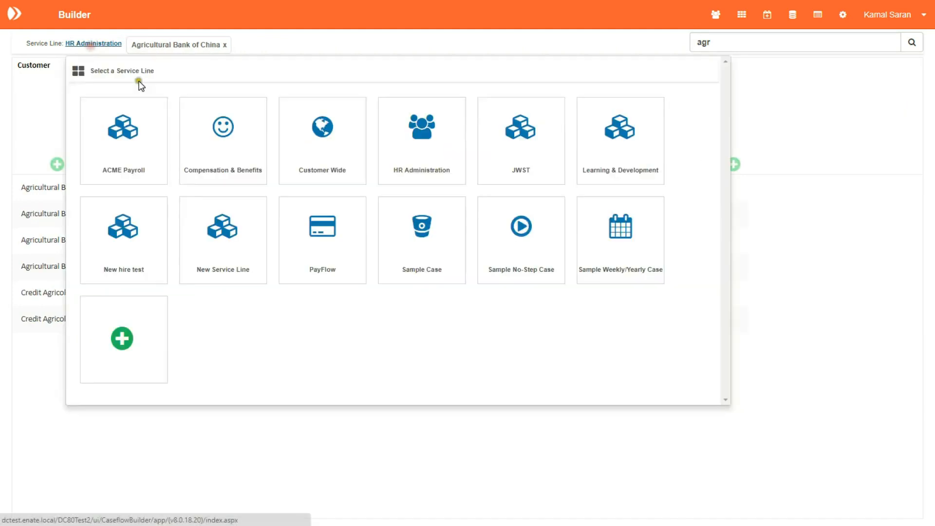
click(216, 135)
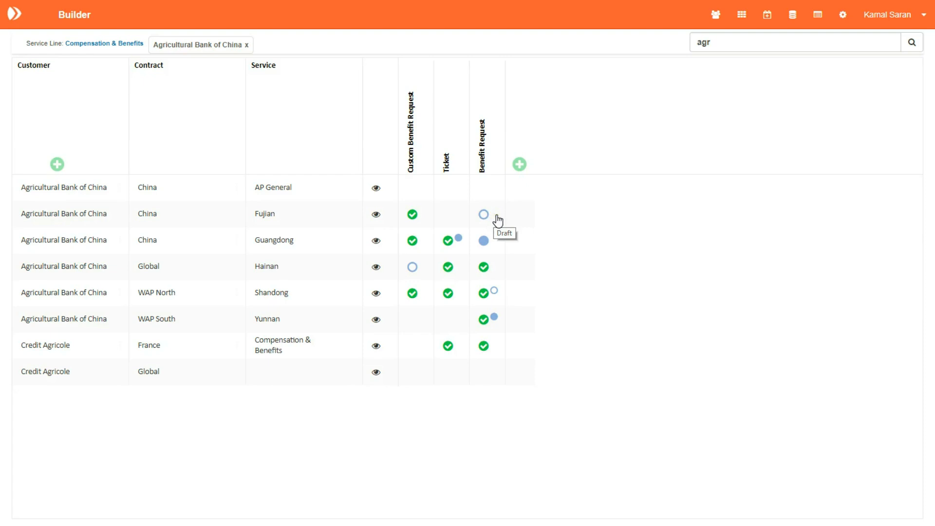
- Examine the actions available for the Guangdong service's Benefit Request, without applying any
click(484, 240)
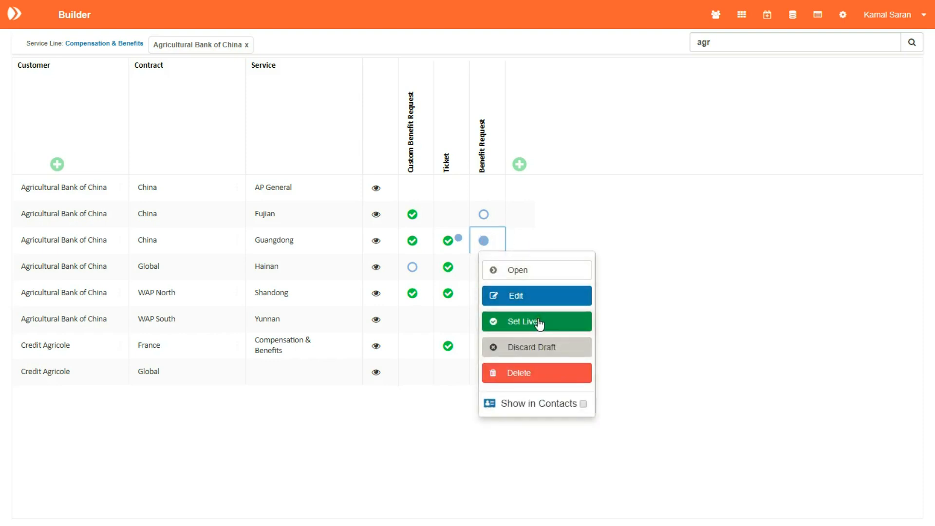
click(545, 268)
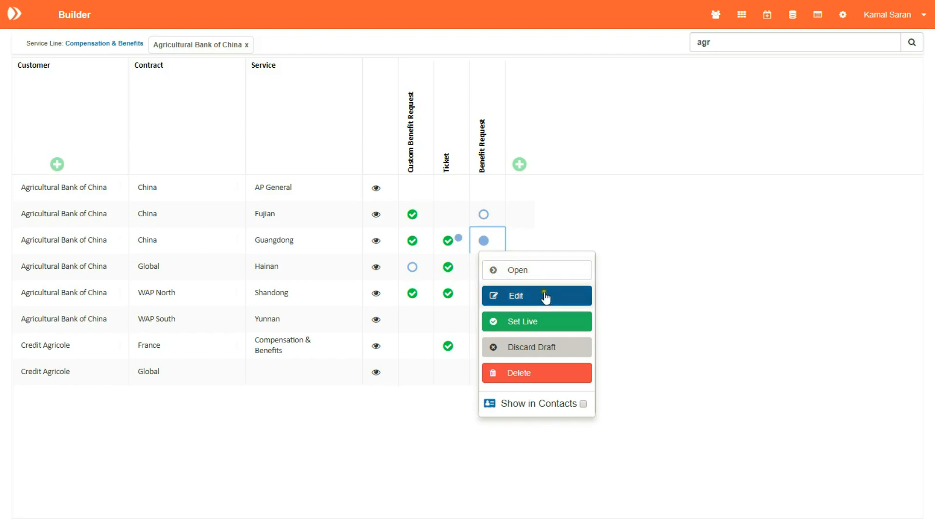
click(540, 239)
click(500, 271)
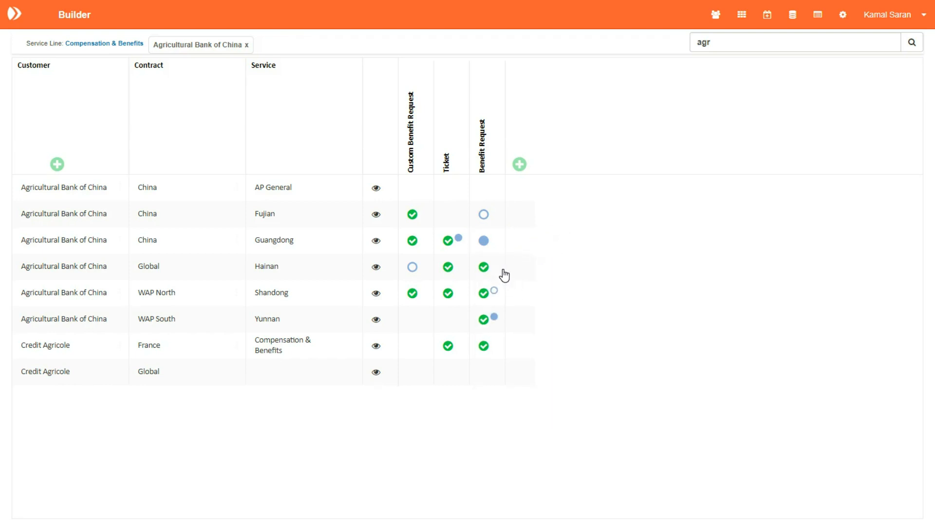
- Examine the status markers of the Benefit Requests for Hainan, Shandong and Yunnan
click(503, 272)
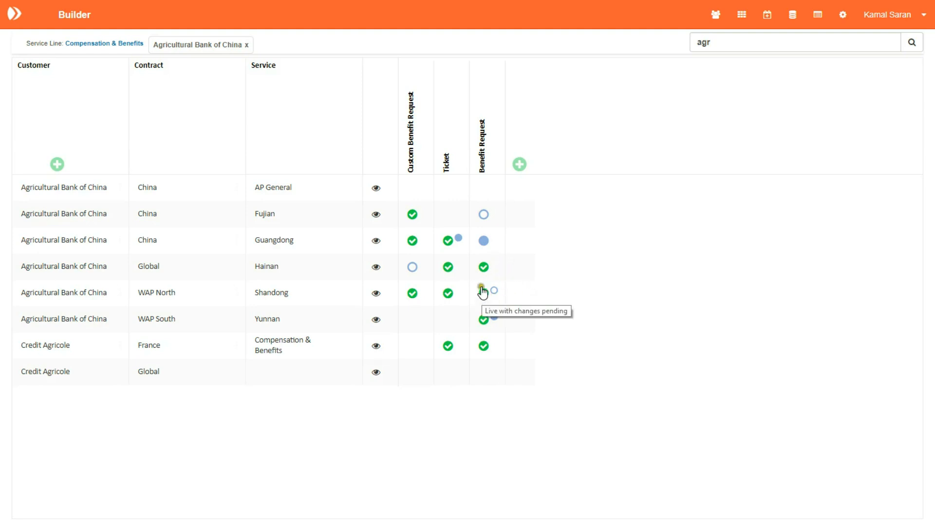
click(485, 268)
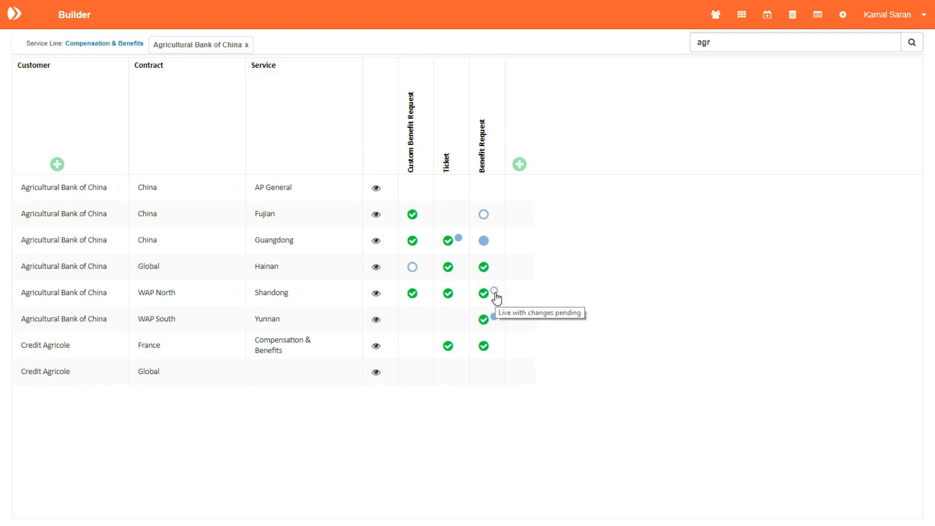
click(494, 293)
click(508, 292)
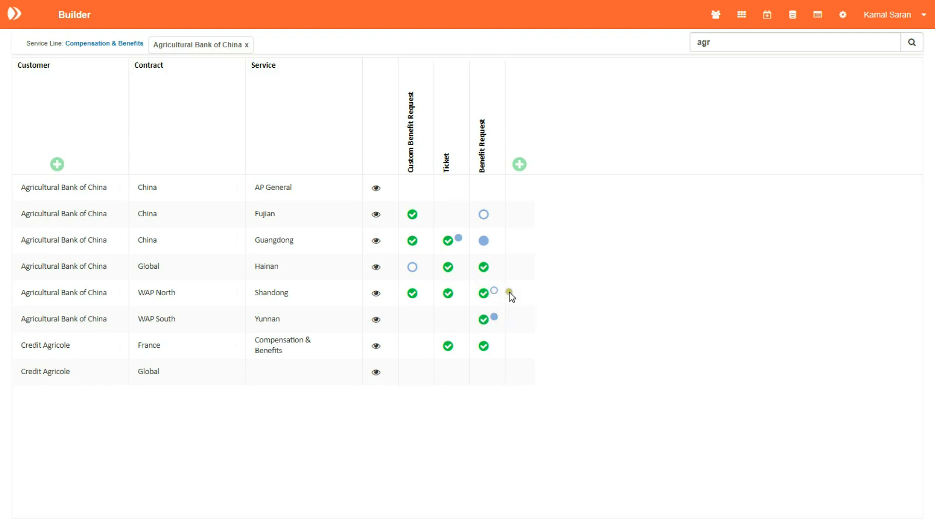
click(494, 317)
click(495, 318)
click(501, 320)
- Review the actions available for the Yunnan service's Benefit Request and close them without applying any
click(484, 323)
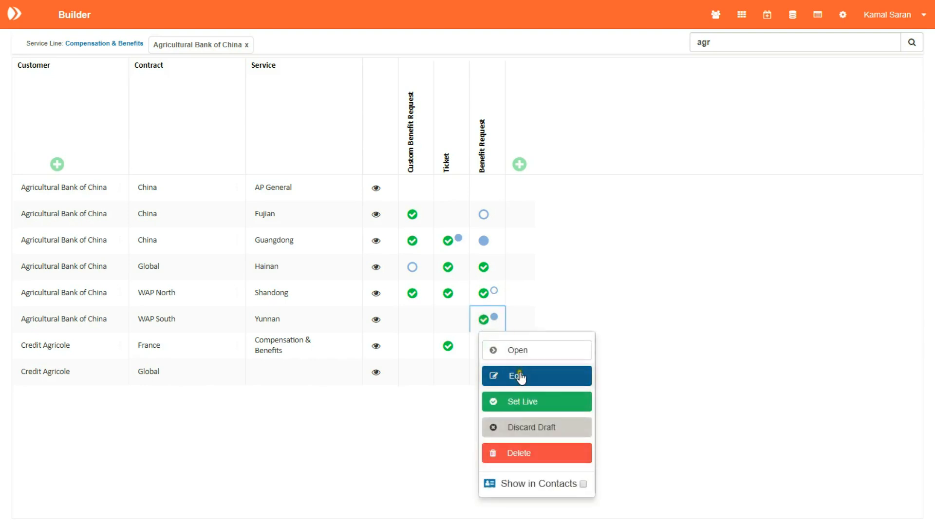
click(551, 307)
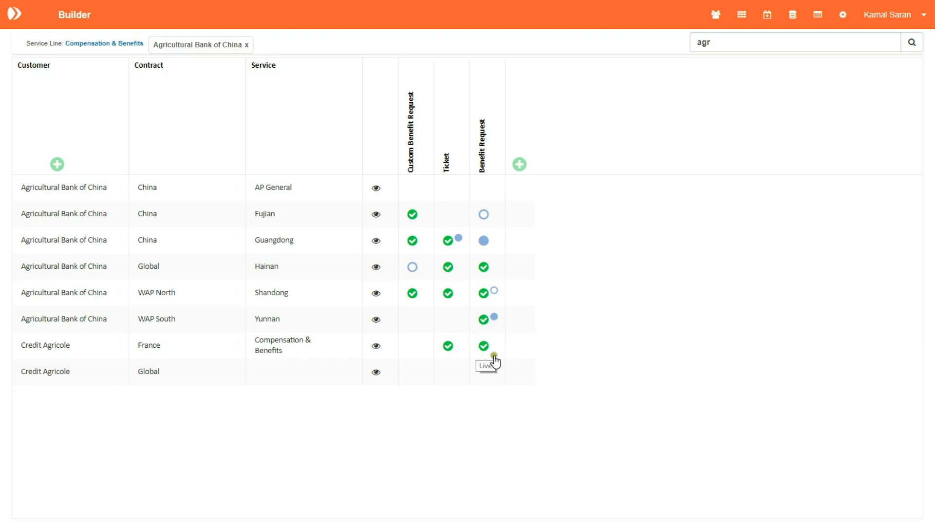
click(484, 321)
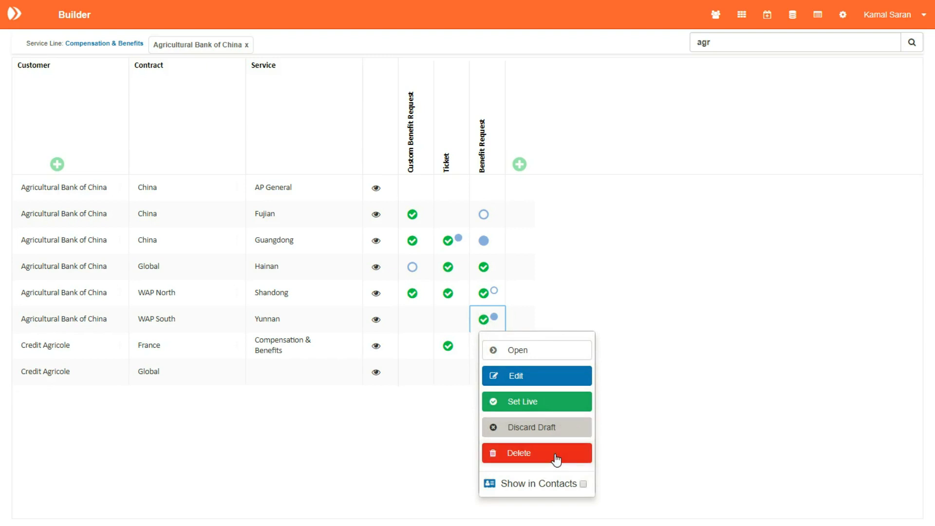
click(551, 296)
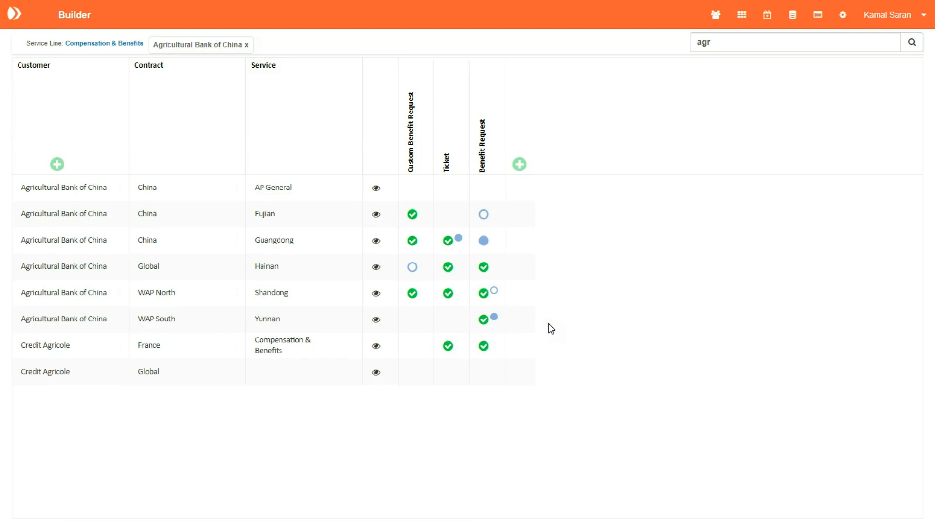
click(501, 318)
- Create a new service named "Service" under Credit Agricole's Global contract
click(235, 372)
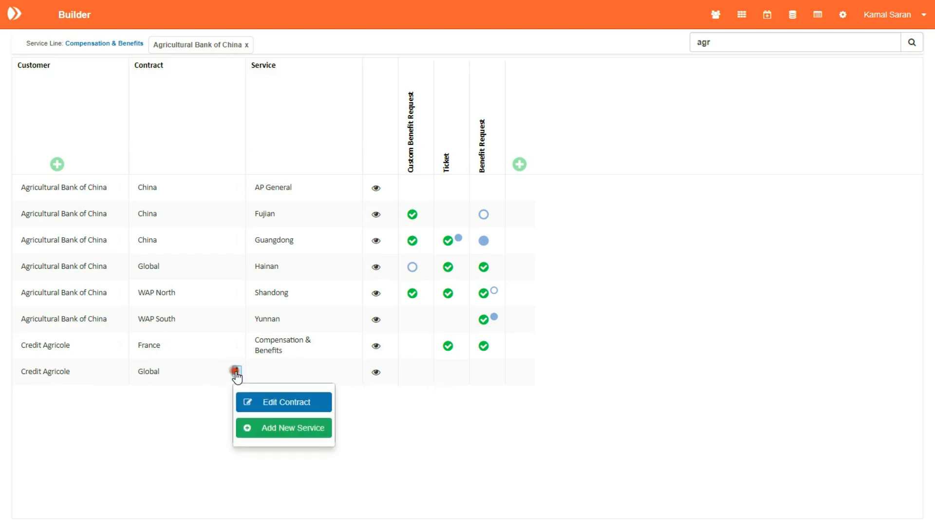
click(289, 428)
click(413, 89)
text(Serv)
text(ice)
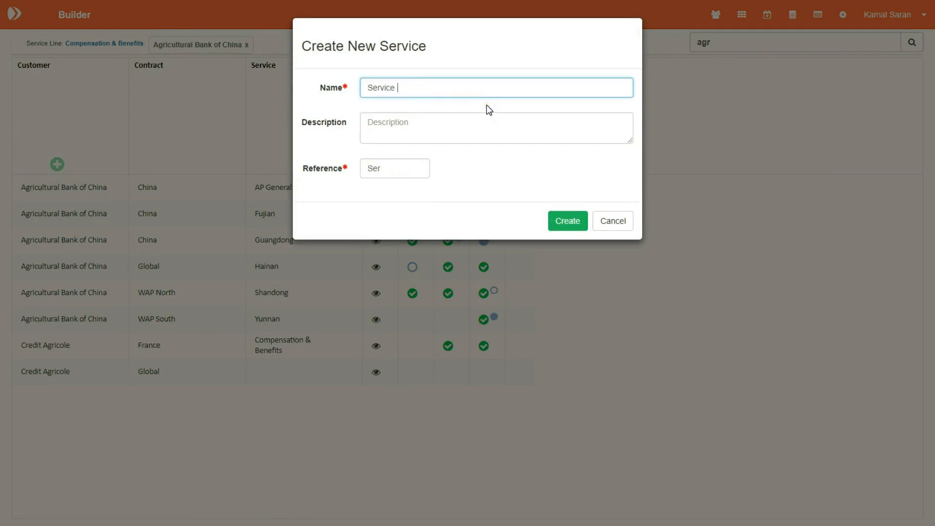
click(567, 226)
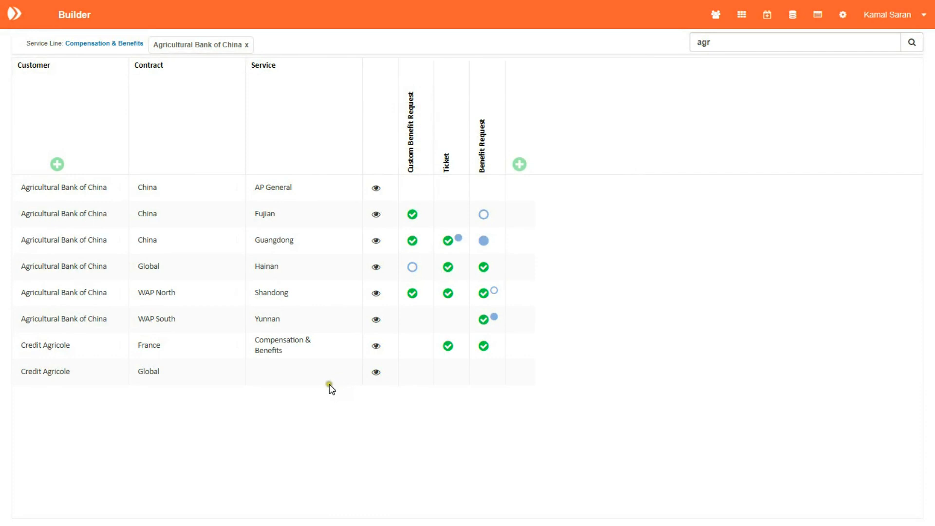
- Open the Benefit Request of Agricultural Bank of China's Shandong service for editing
mouse_move(413, 378)
click(484, 294)
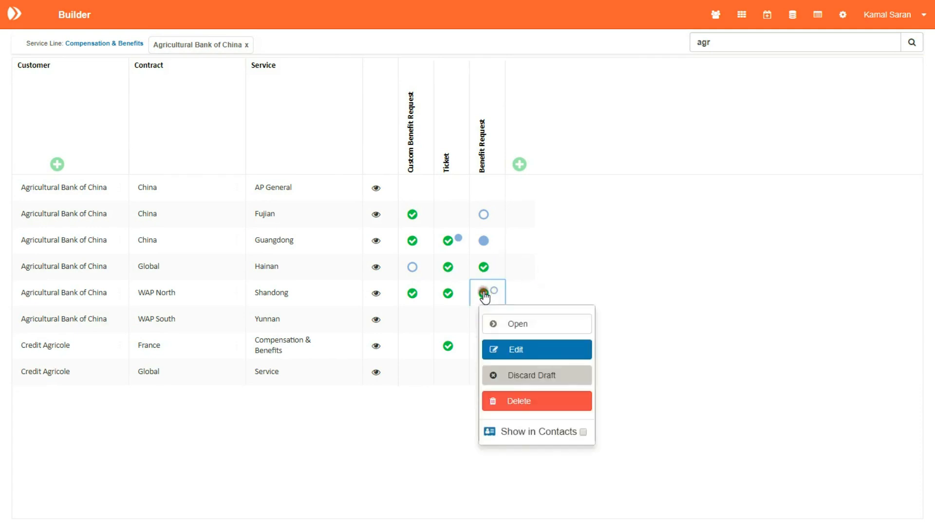
click(531, 353)
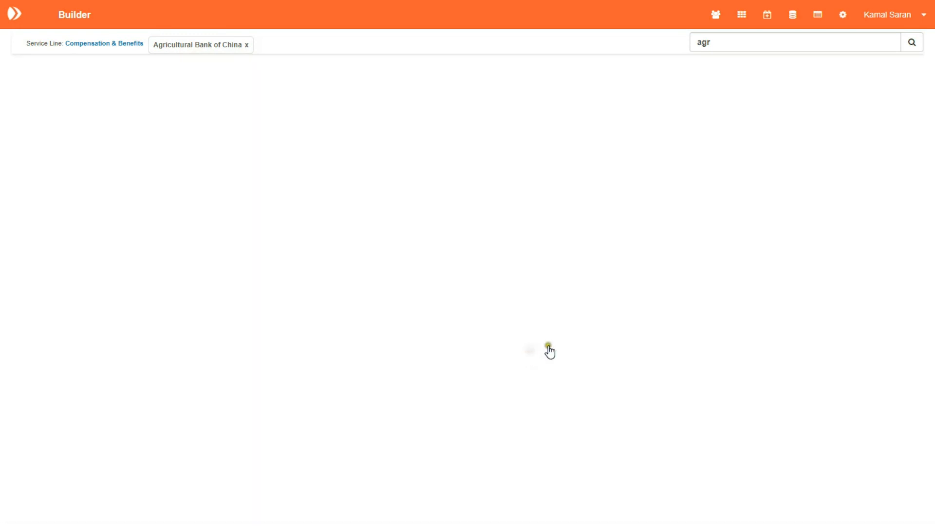